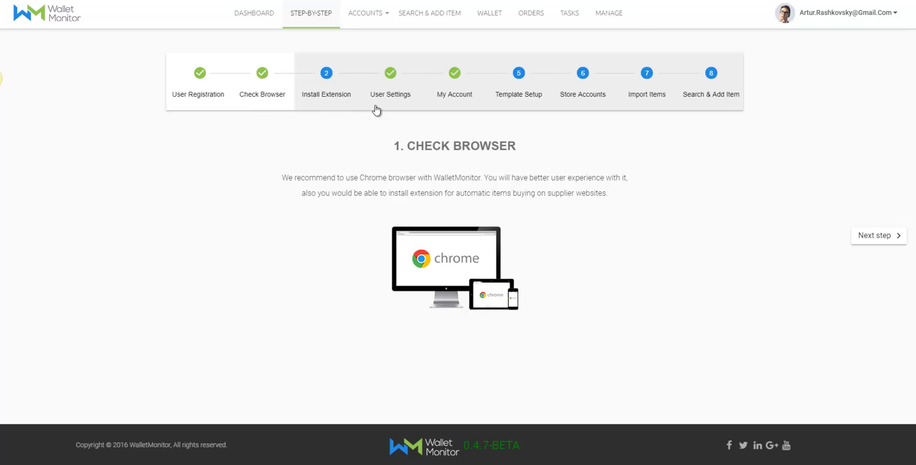
# - Add the WM Helper extension to Chrome from the wizard's Install Extension step
pyautogui.click(257, 95)
pyautogui.click(871, 238)
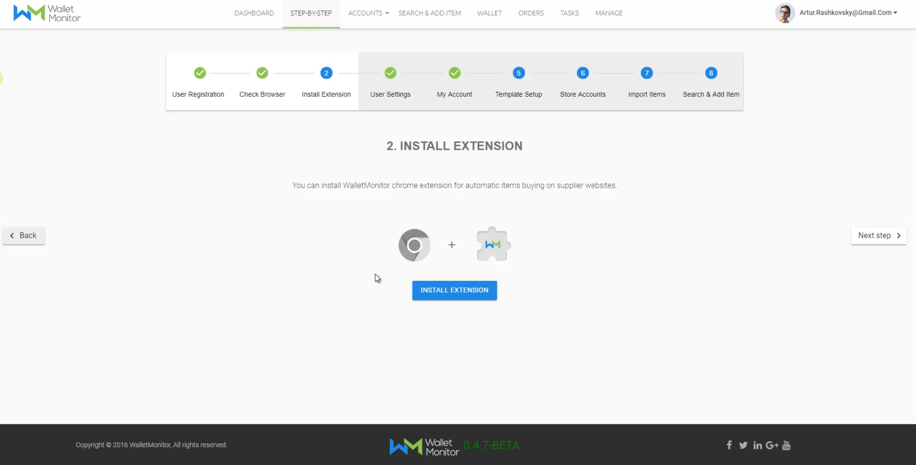
pyautogui.click(437, 294)
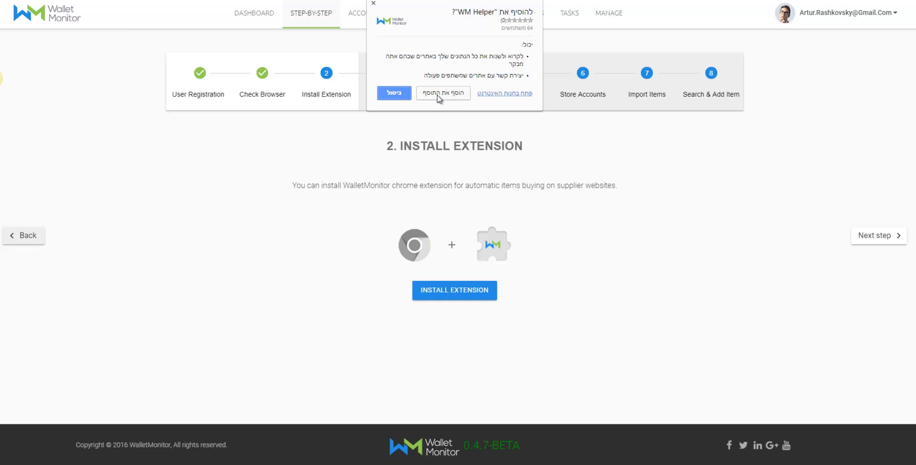
pyautogui.click(437, 94)
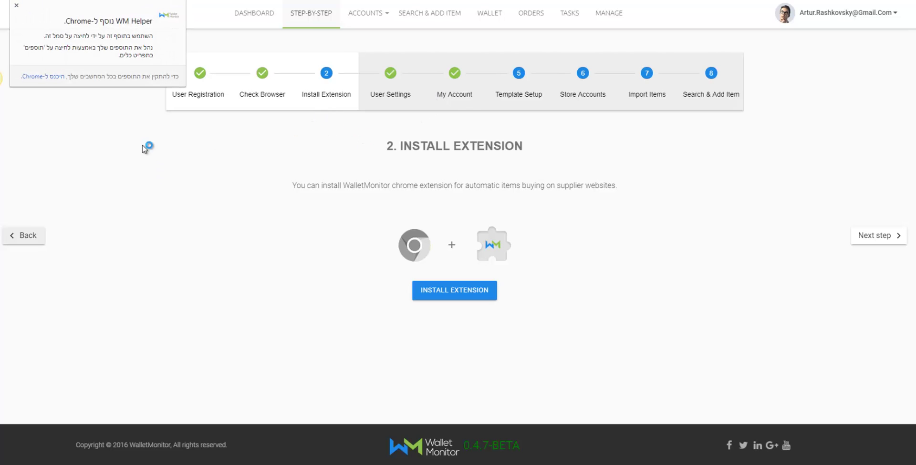
pyautogui.click(16, 7)
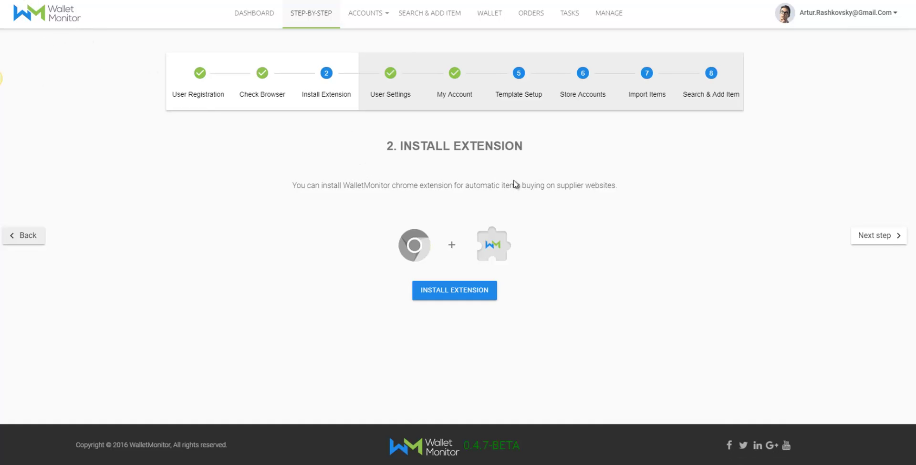
# - Advance past Install Extension, then return to the User Settings step and review its form
pyautogui.click(876, 242)
pyautogui.click(876, 243)
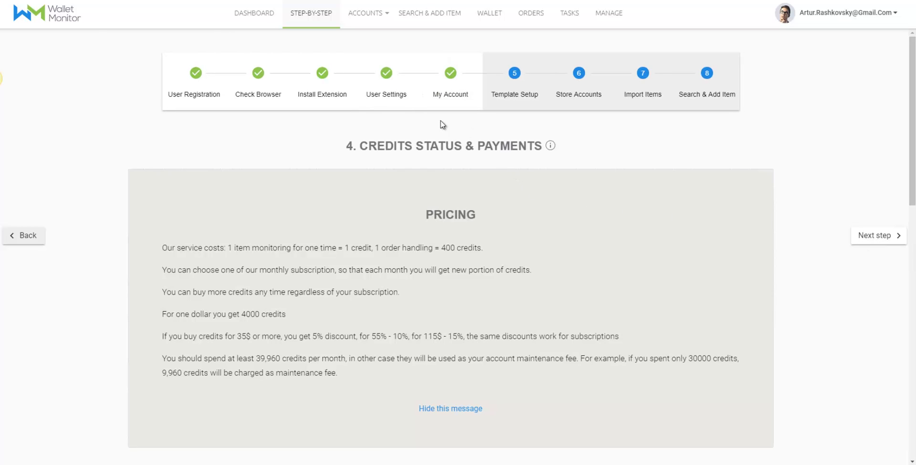
pyautogui.click(391, 98)
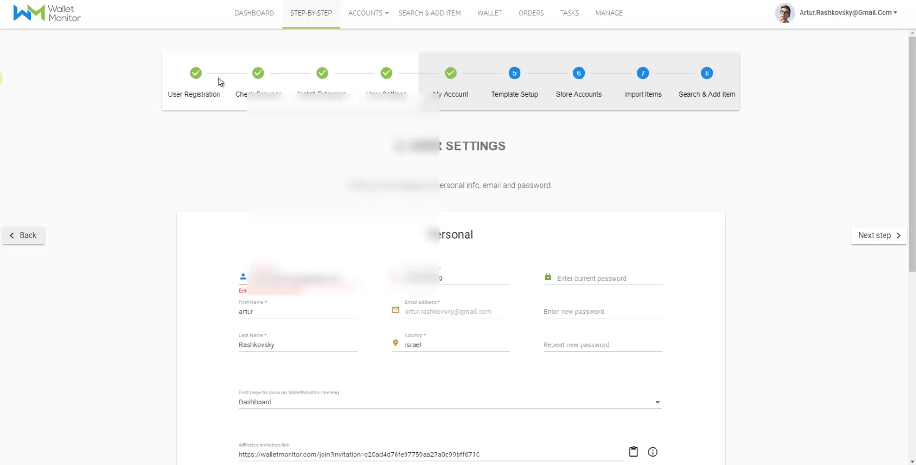
pyautogui.scroll(-1, 245, 177)
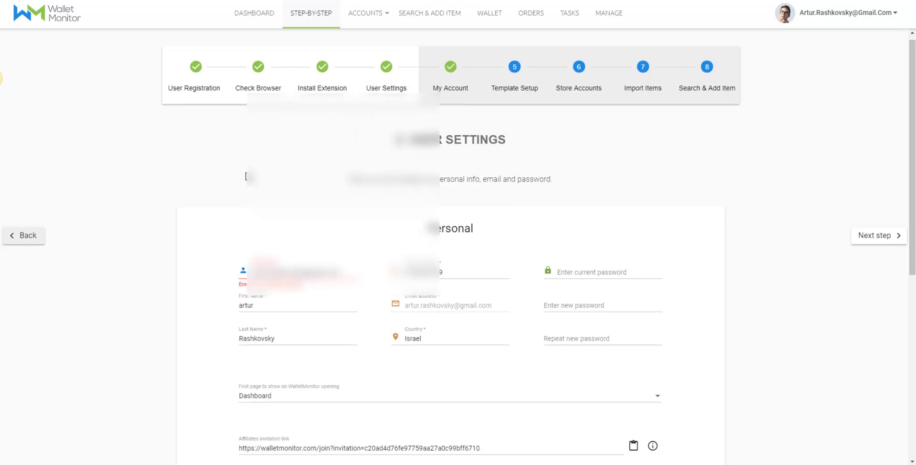
pyautogui.scroll(-4, 245, 177)
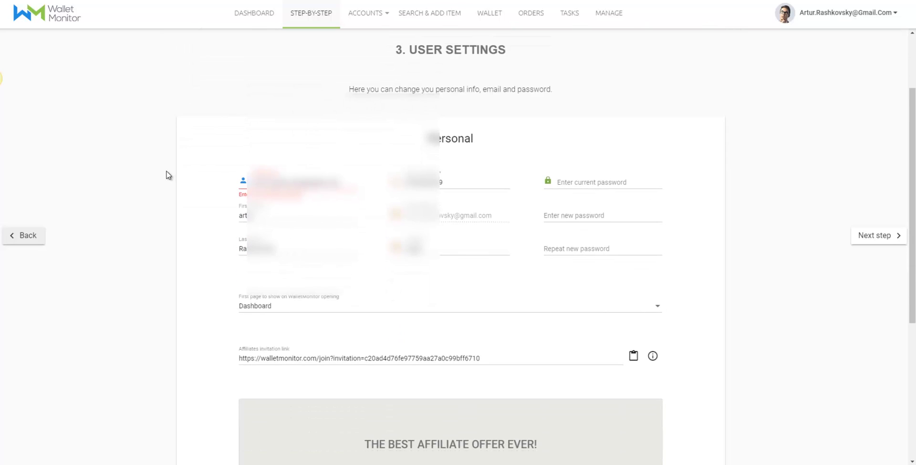
pyautogui.scroll(-2, 168, 175)
pyautogui.scroll(2, 553, 192)
# - Replace the first Personal field's text with 'a' so its error clears
pyautogui.doubleClick(295, 183)
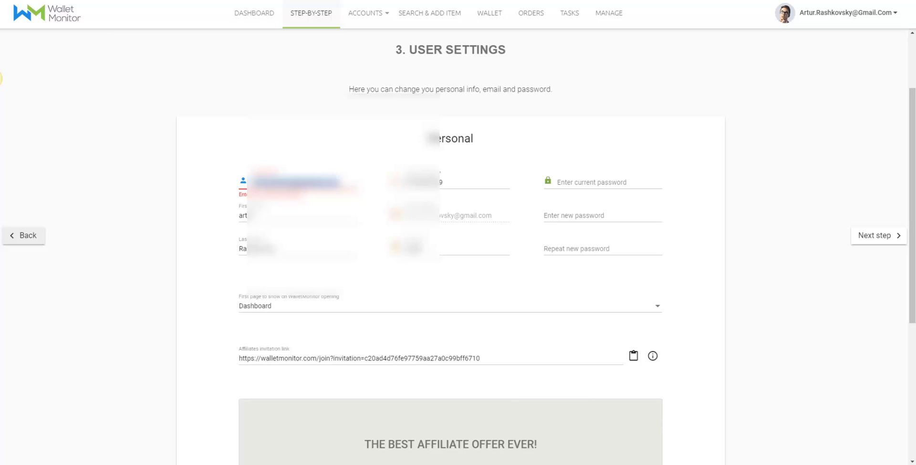
pyautogui.press('BackSpace')
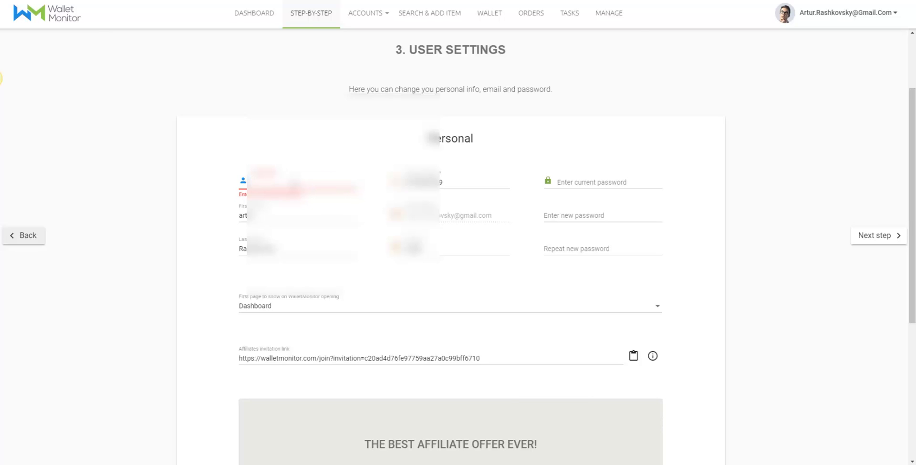
pyautogui.write('a')
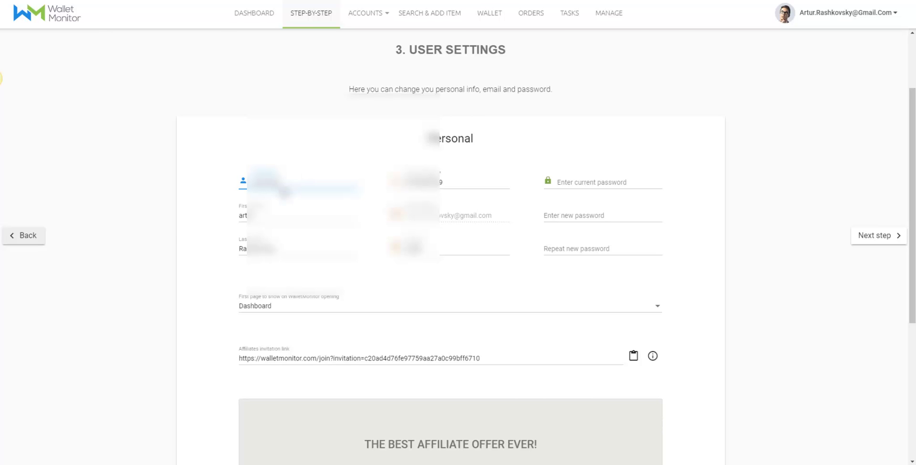
pyautogui.click(188, 224)
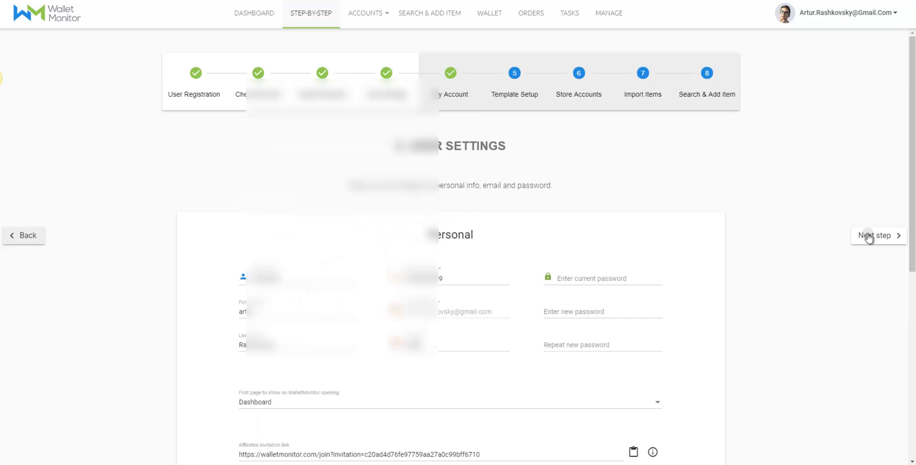
# - Hide the Pricing message on Credits Status & Payments, showing the 75,331-credit balance
pyautogui.click(869, 236)
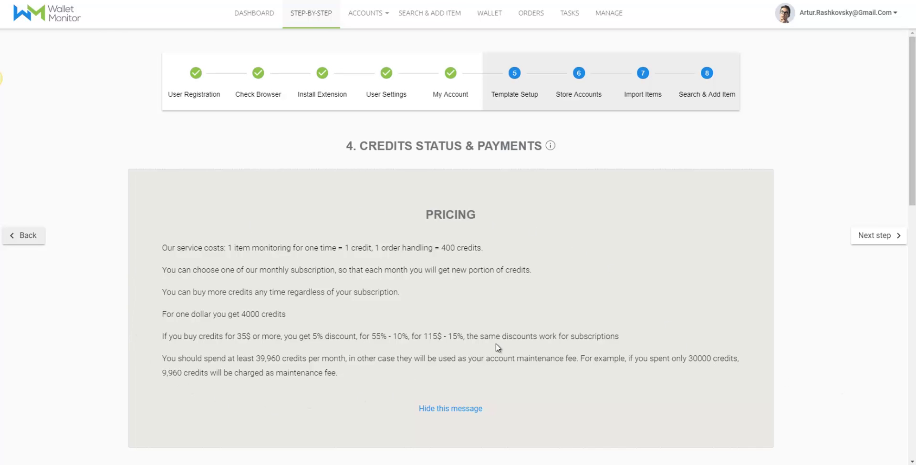
pyautogui.scroll(-10, 187, 309)
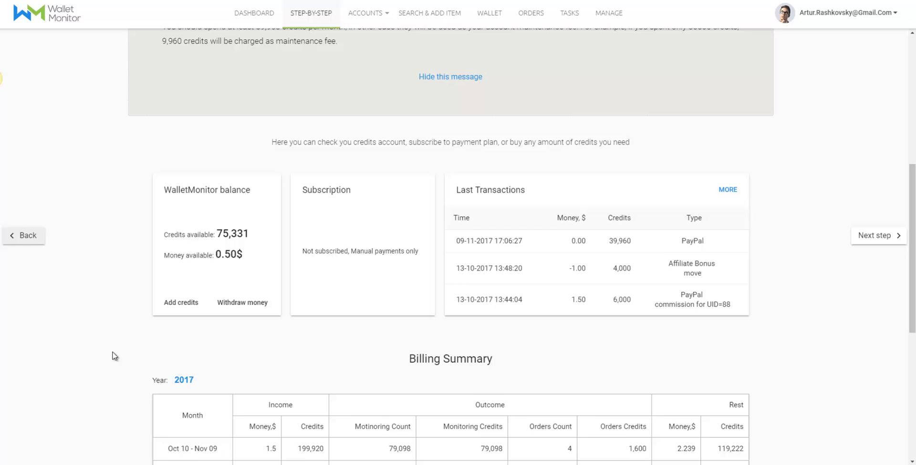
pyautogui.scroll(10, 115, 357)
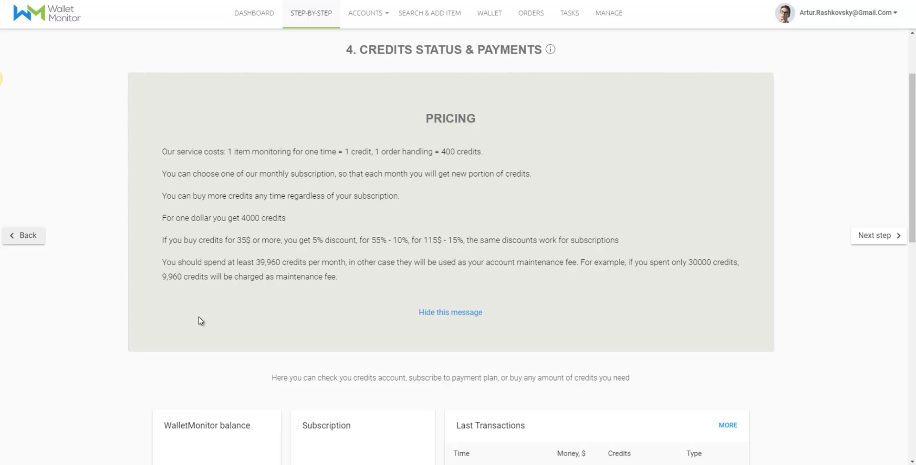
pyautogui.click(424, 313)
pyautogui.scroll(-5, 114, 281)
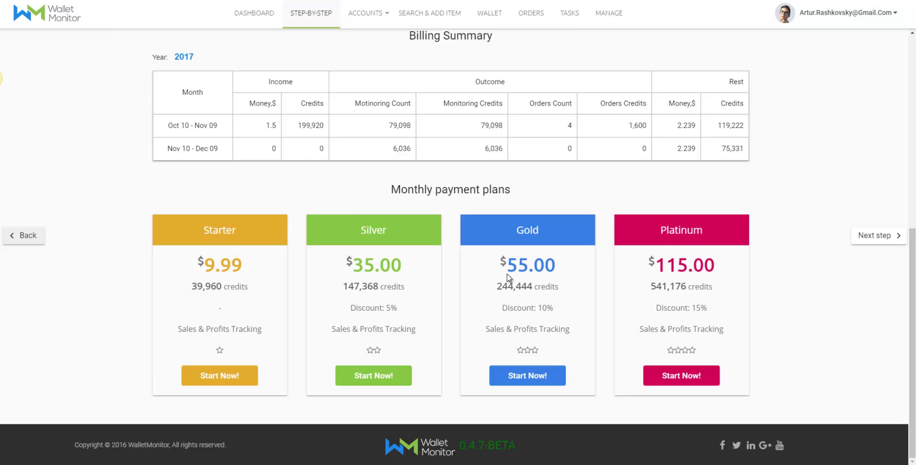
pyautogui.scroll(5, 168, 298)
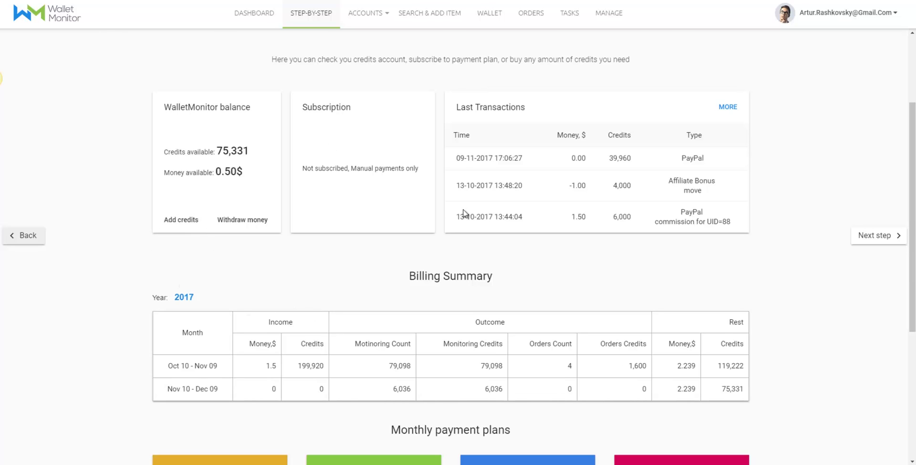
pyautogui.scroll(3, 312, 309)
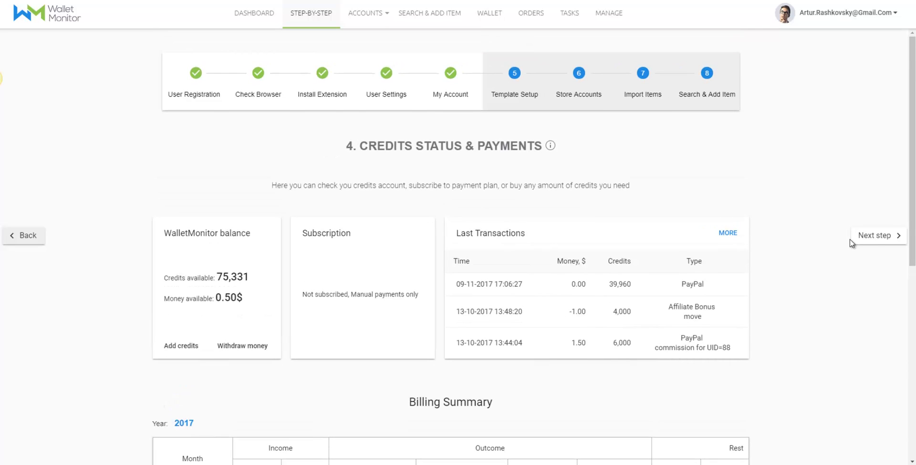
# - Advance to Templates Setup and view the body of Template 1 (for Ebay)
pyautogui.click(871, 236)
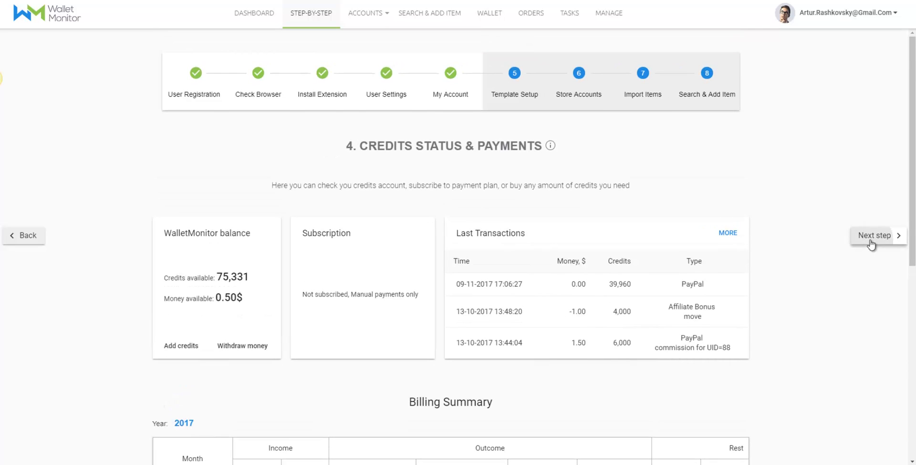
pyautogui.scroll(-1, 709, 218)
pyautogui.scroll(-2, 709, 218)
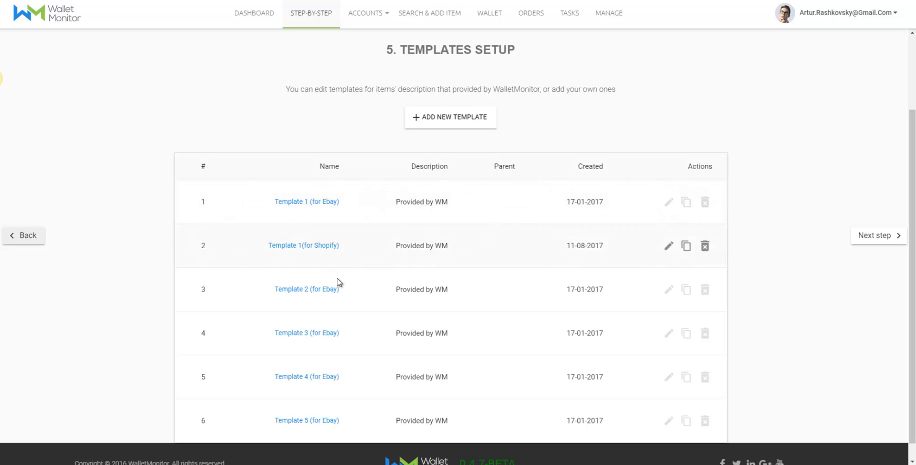
pyautogui.click(299, 202)
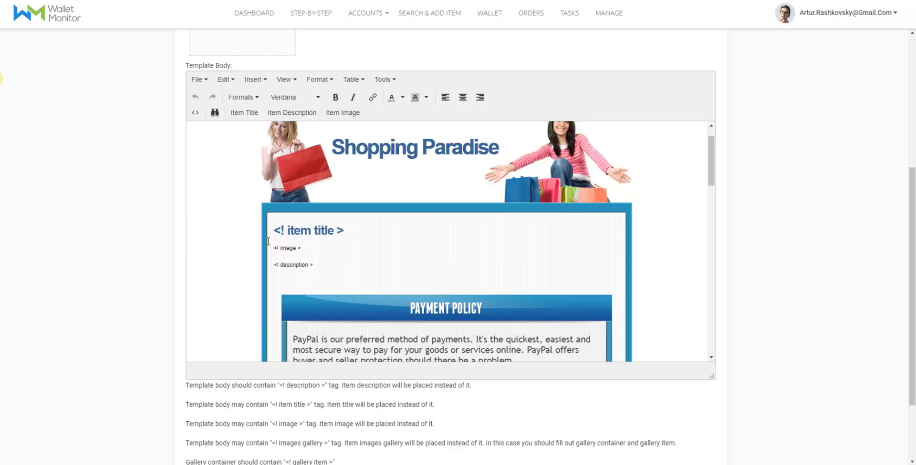
pyautogui.scroll(-15, 268, 241)
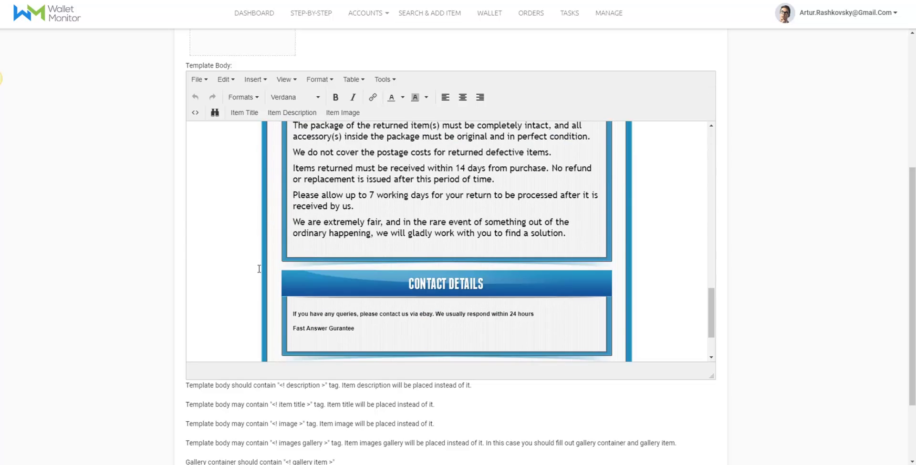
pyautogui.scroll(20, 259, 269)
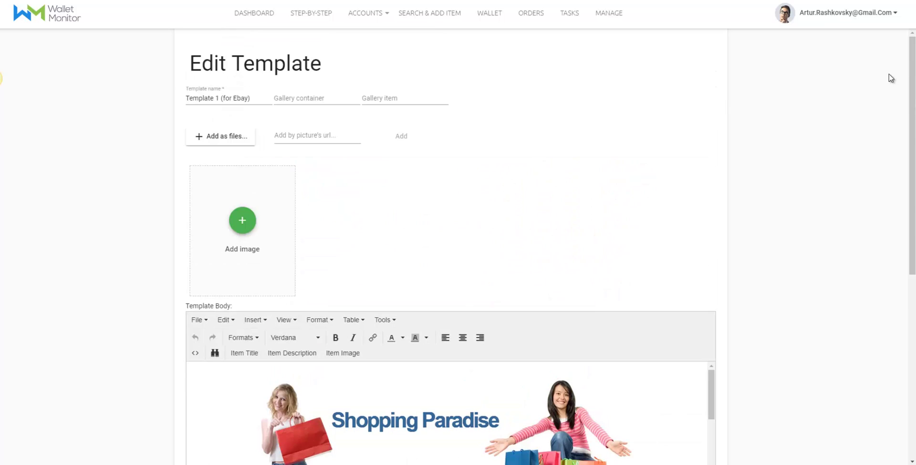
pyautogui.hotkey('alt', 'Left')
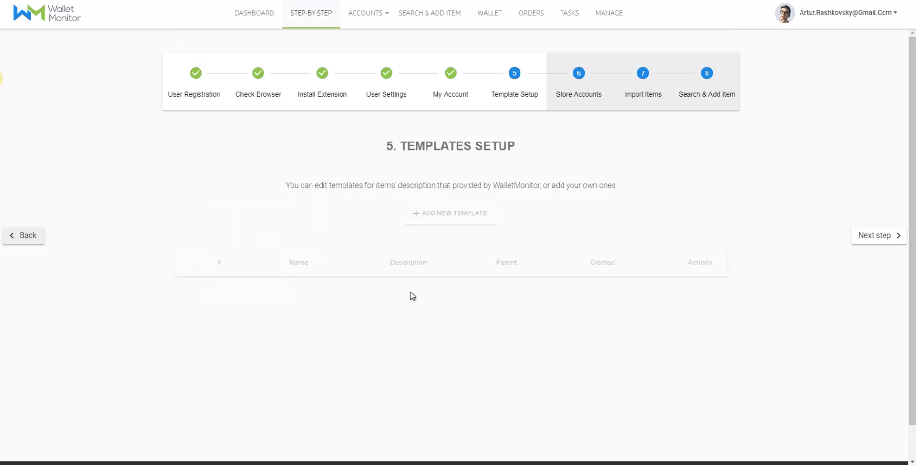
# - Review the Ebay and Shopify template list again and open the account menu
pyautogui.scroll(-1, 442, 296)
pyautogui.scroll(-2, 441, 296)
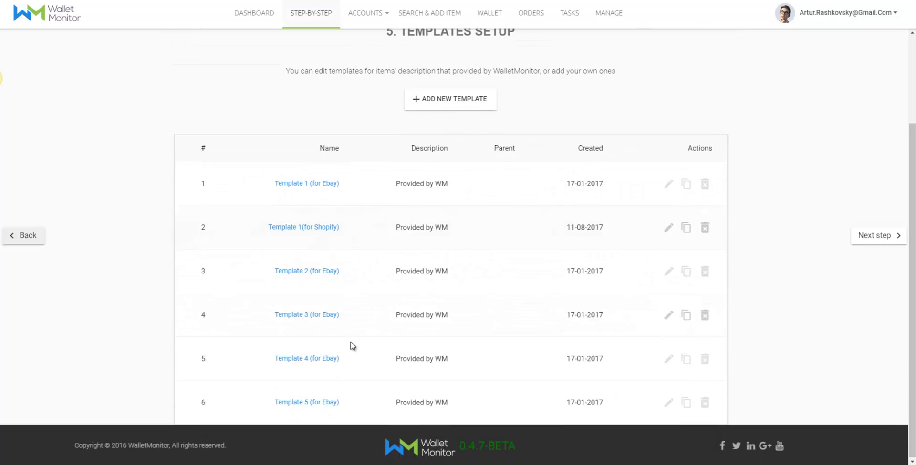
pyautogui.scroll(3, 356, 319)
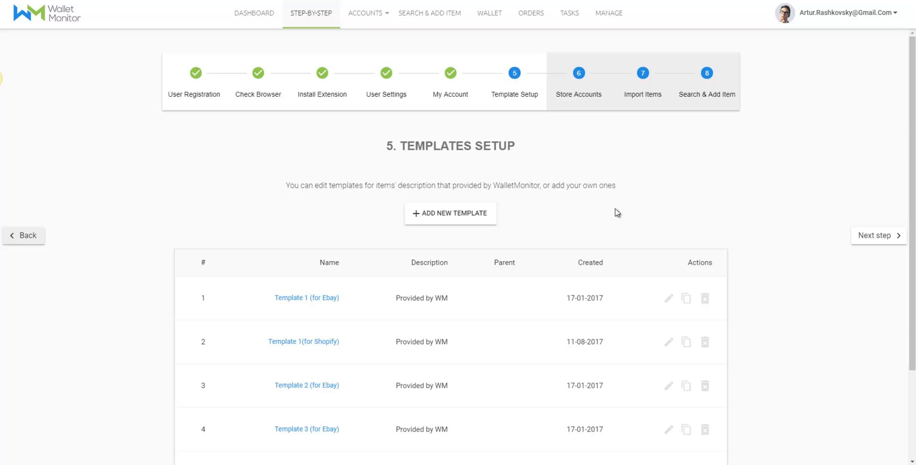
pyautogui.click(896, 16)
# - On Store Accounts, start an eBay platform login and continue to eBay's sign-in page
pyautogui.click(865, 236)
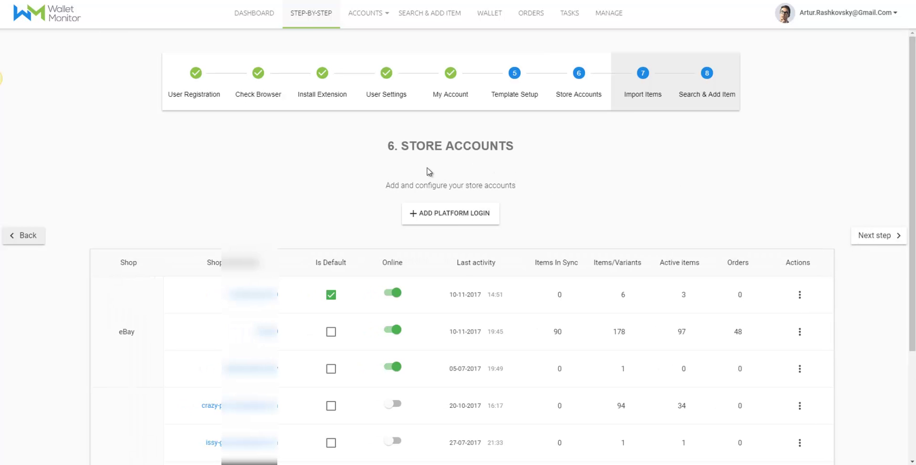
pyautogui.click(441, 212)
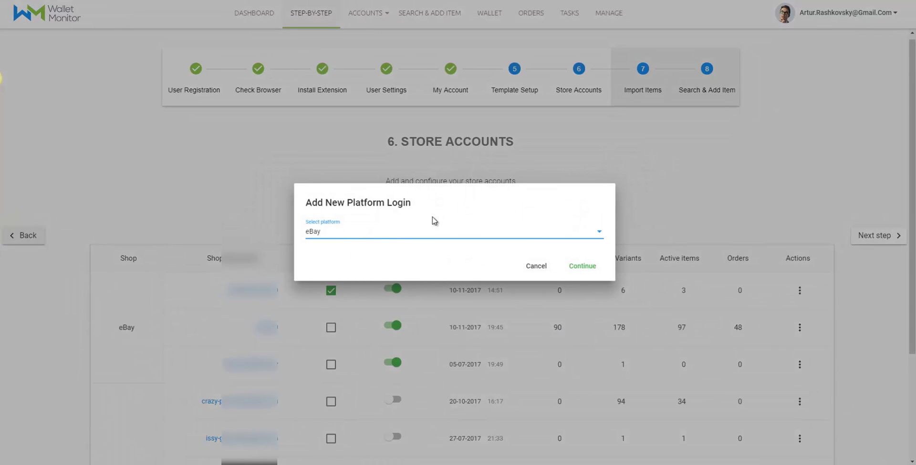
pyautogui.press('Down')
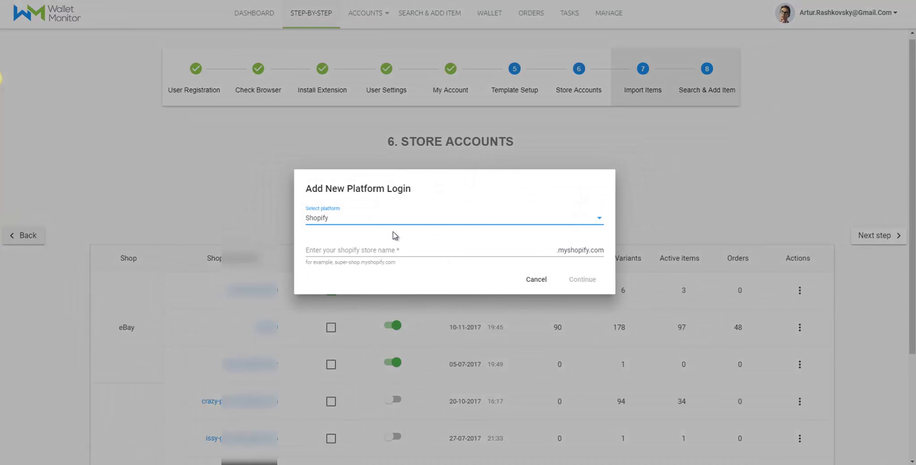
pyautogui.click(313, 224)
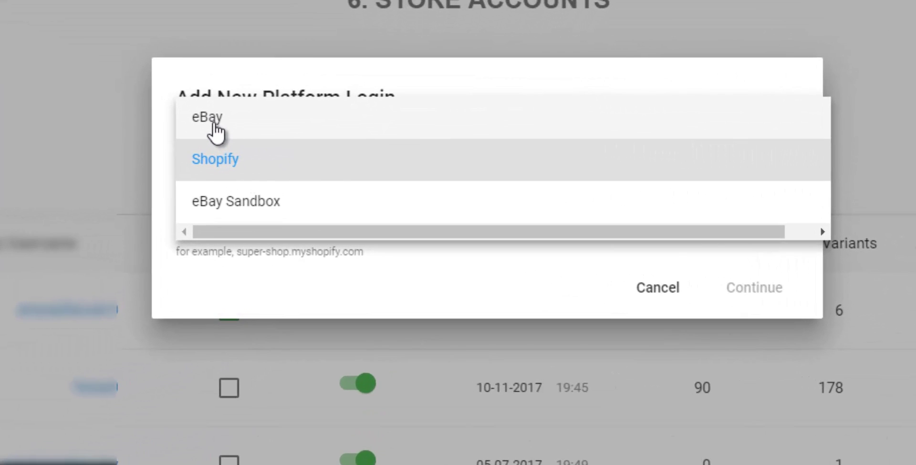
pyautogui.click(242, 147)
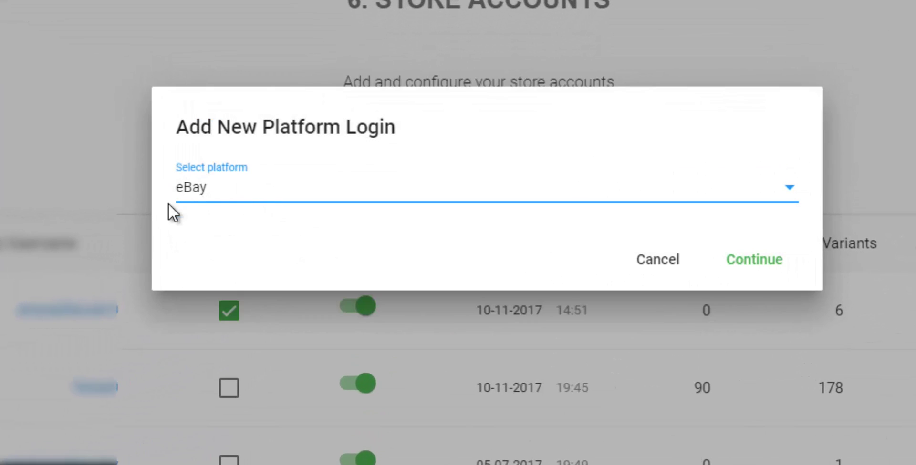
pyautogui.click(756, 271)
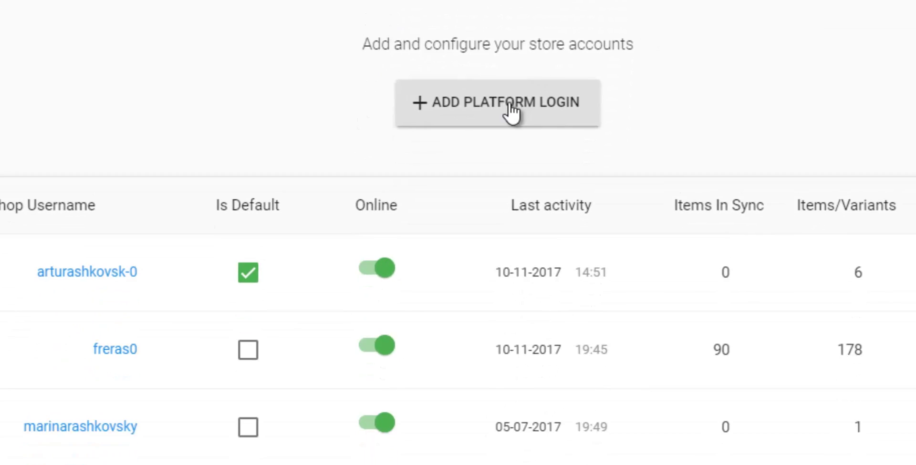
# - Start a new Shopify platform login and begin entering the store name
pyautogui.click(541, 103)
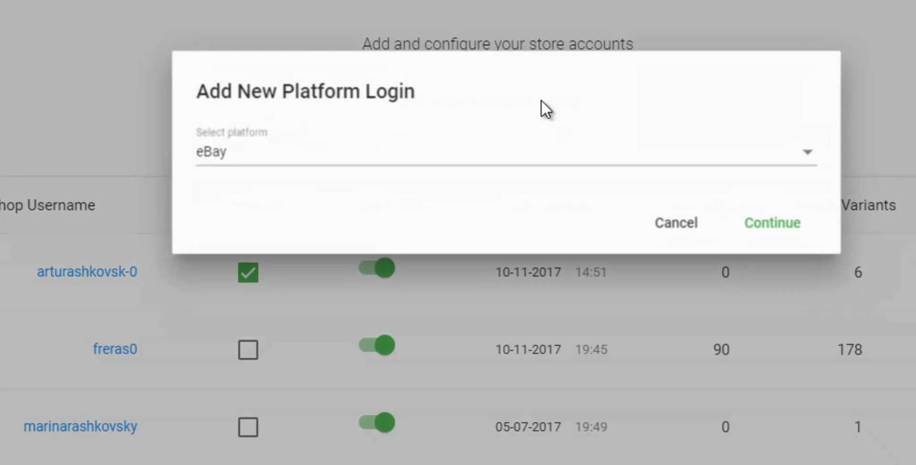
pyautogui.click(311, 162)
pyautogui.click(282, 206)
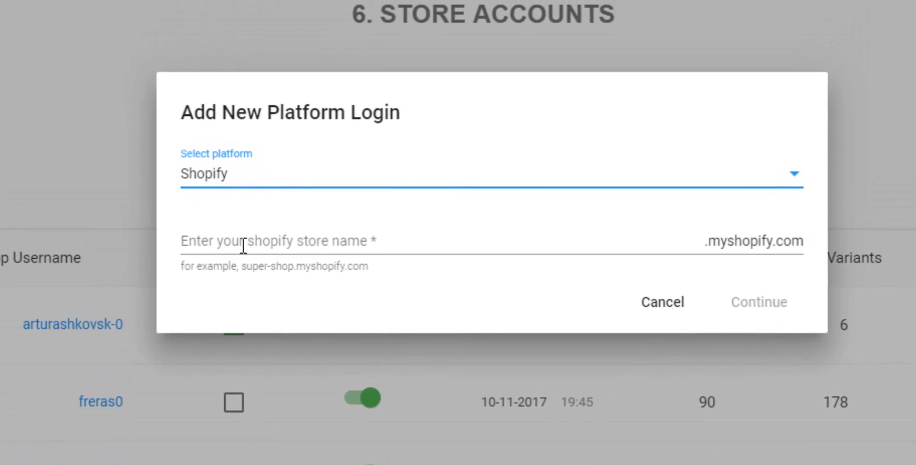
pyautogui.click(241, 248)
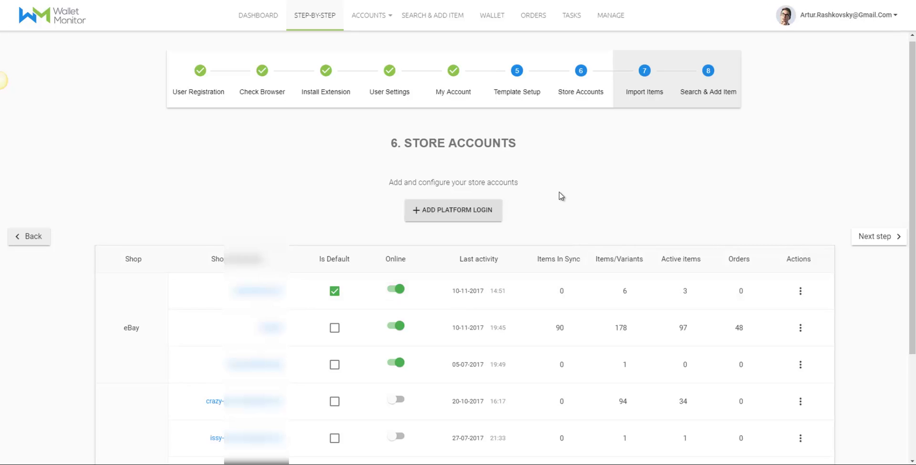
# - Open the default eBay account's properties and review its 25% expenses, $3.00 profit, Just-in-time monitoring
pyautogui.scroll(-1, 802, 247)
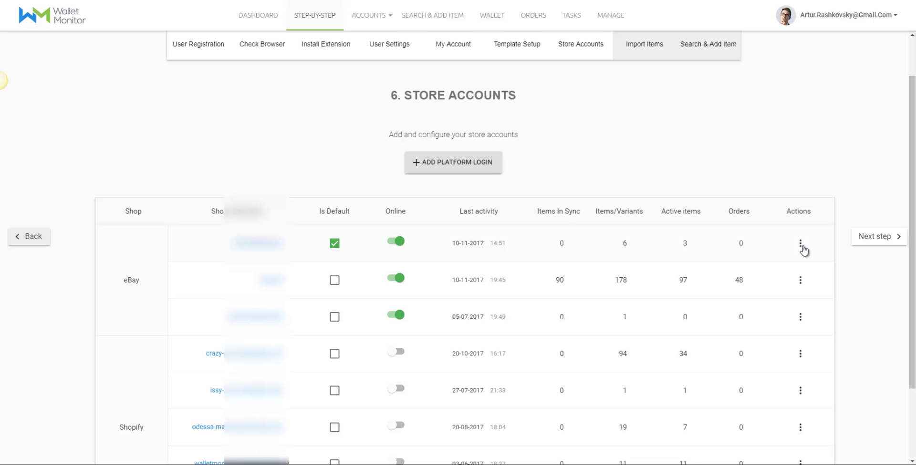
pyautogui.click(801, 244)
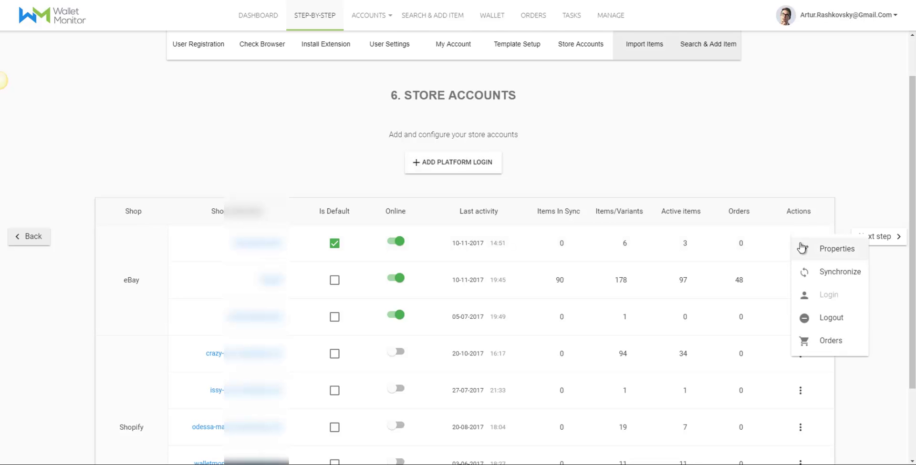
pyautogui.click(812, 256)
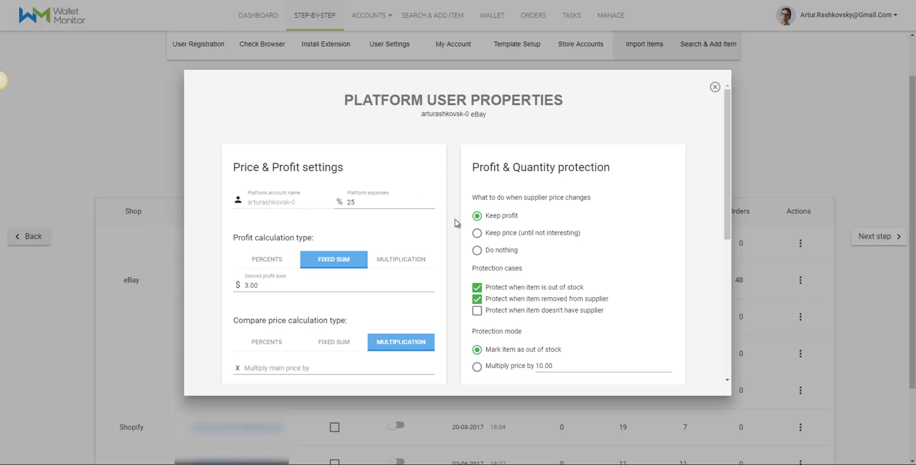
pyautogui.scroll(-5, 410, 235)
pyautogui.scroll(-1, 491, 268)
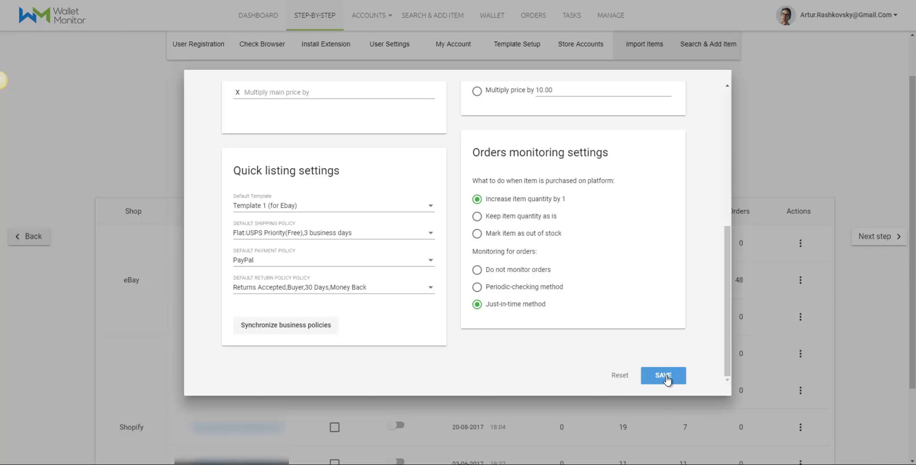
pyautogui.scroll(5, 424, 262)
pyautogui.scroll(1, 453, 230)
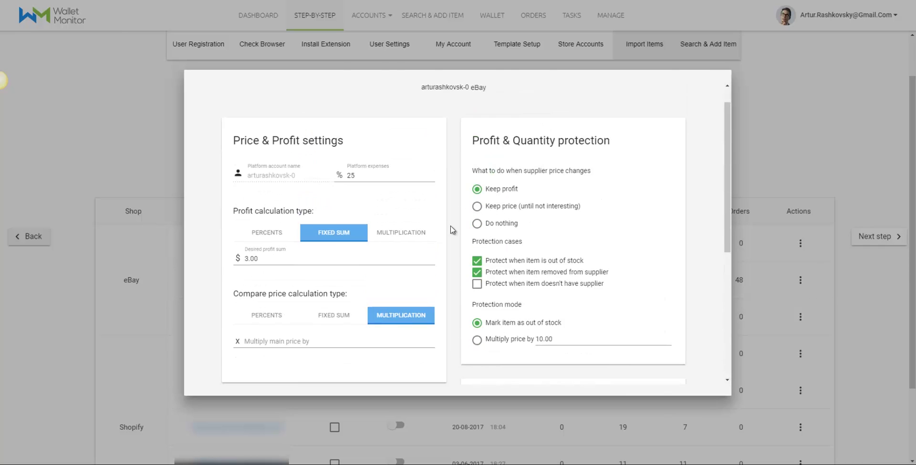
pyautogui.scroll(1, 454, 231)
pyautogui.scroll(-5, 453, 253)
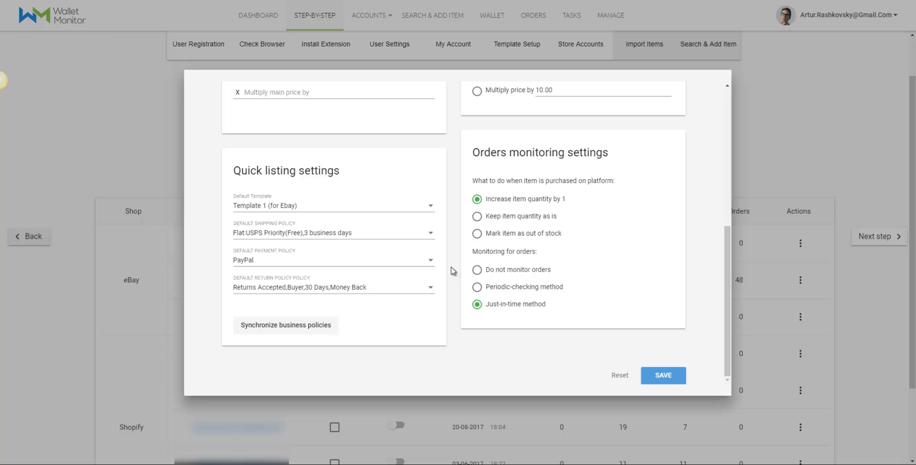
# - Save the eBay account properties and go to the Suppliers list
pyautogui.click(668, 378)
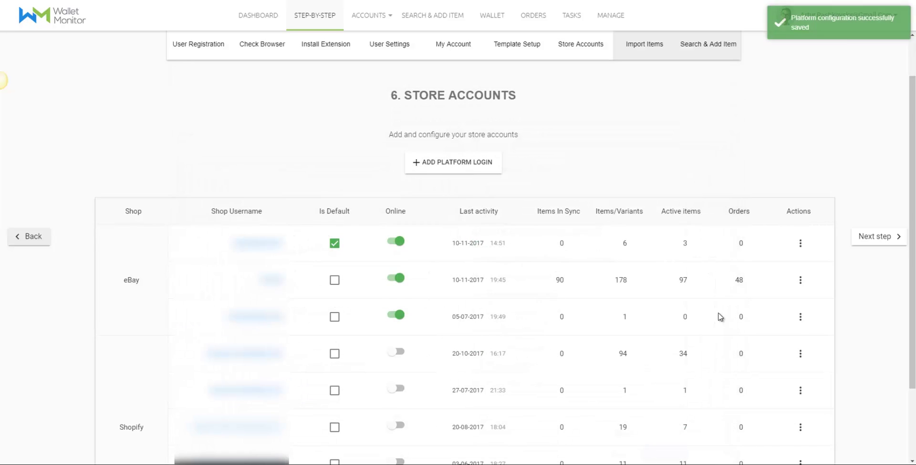
pyautogui.click(374, 18)
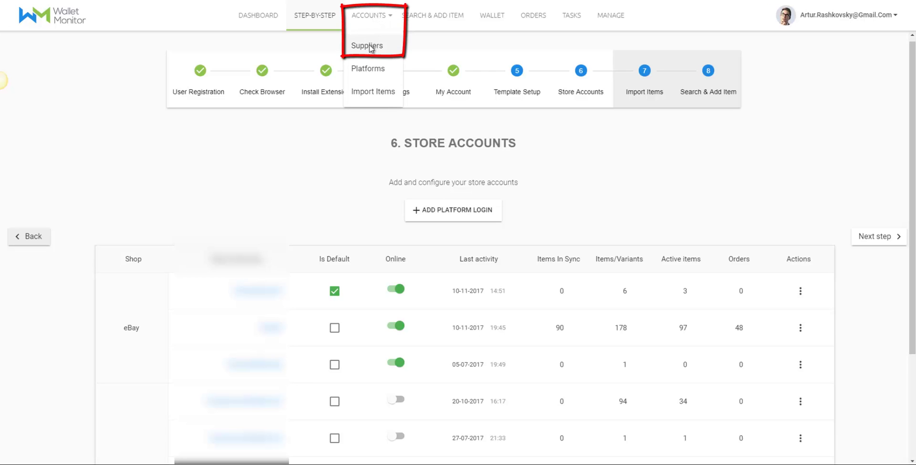
pyautogui.click(370, 46)
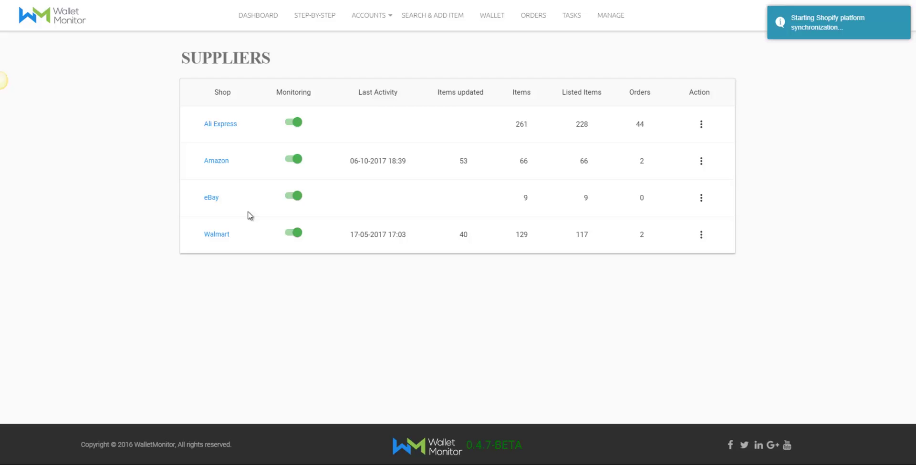
# - Save Ali Express supplier properties with monitoring enabled every 4 hours
pyautogui.click(700, 125)
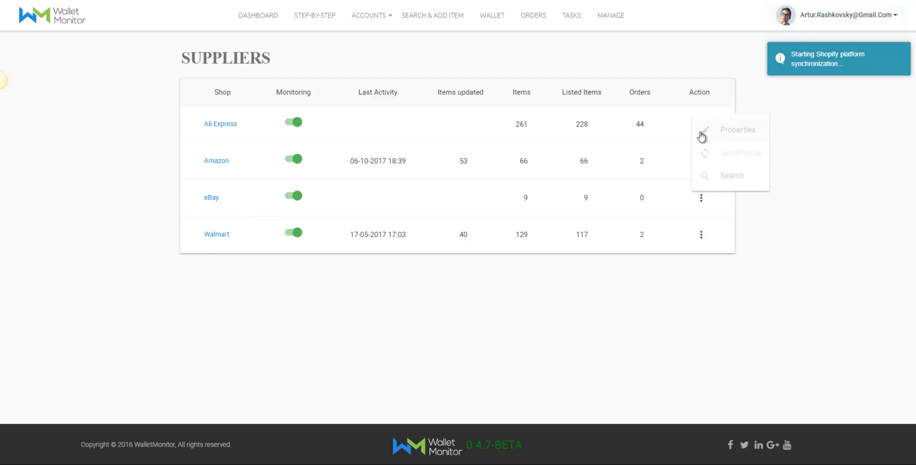
pyautogui.click(714, 134)
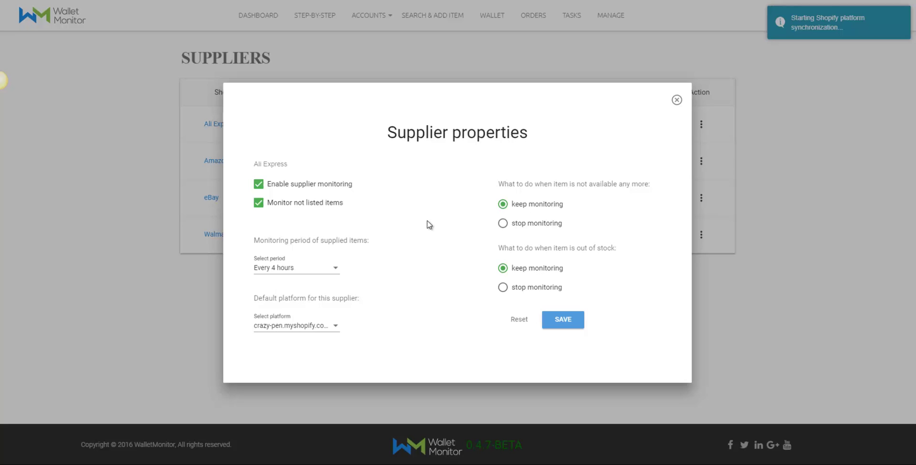
pyautogui.click(260, 186)
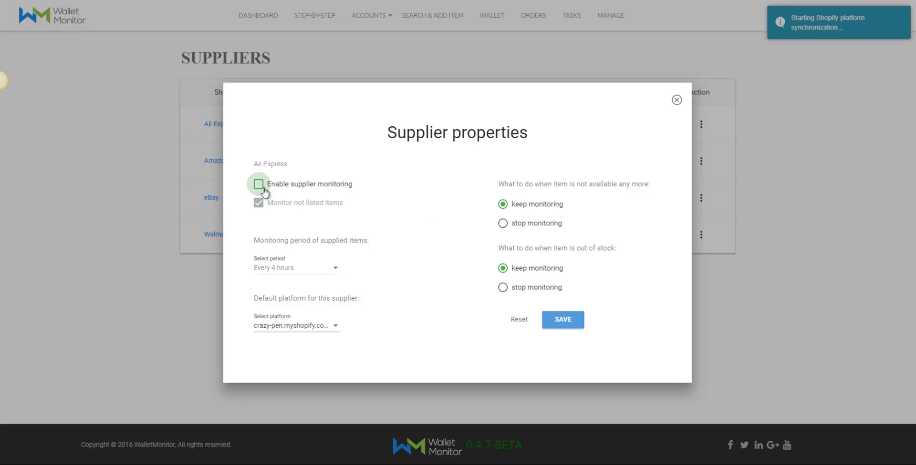
pyautogui.click(262, 187)
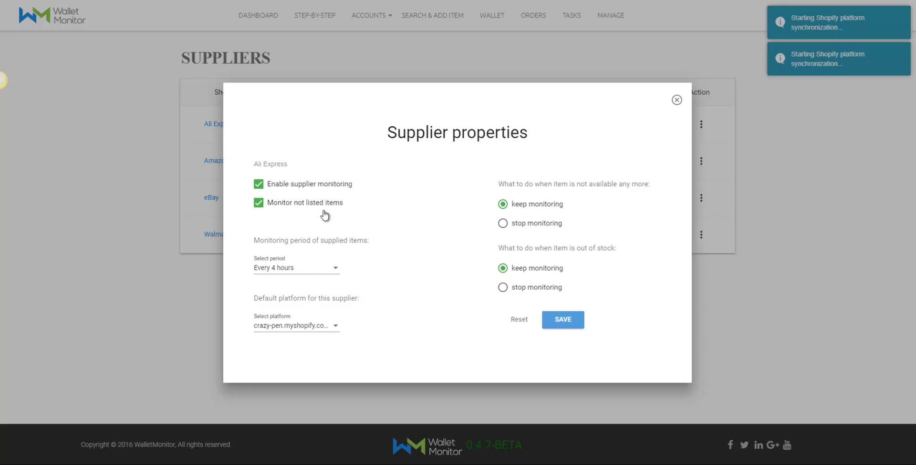
pyautogui.click(307, 274)
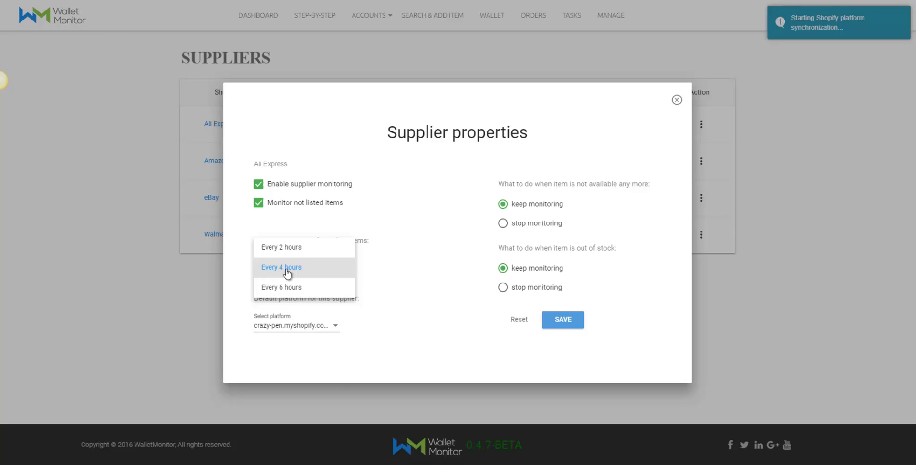
pyautogui.click(285, 270)
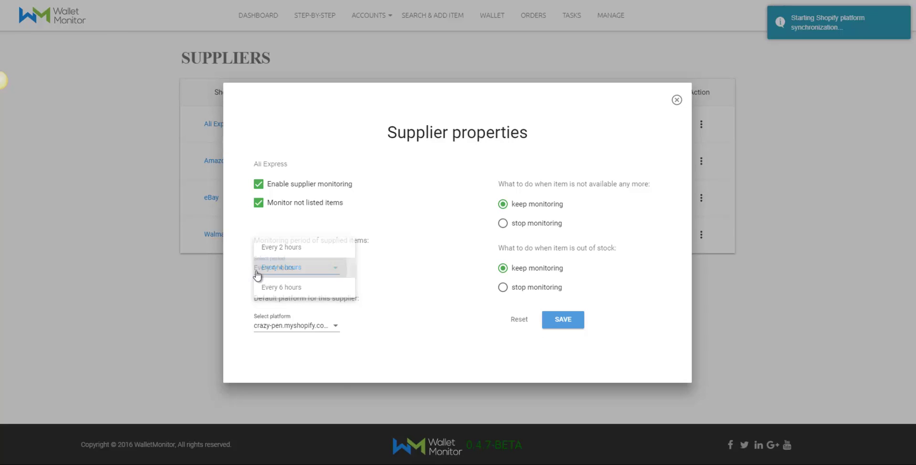
pyautogui.click(572, 322)
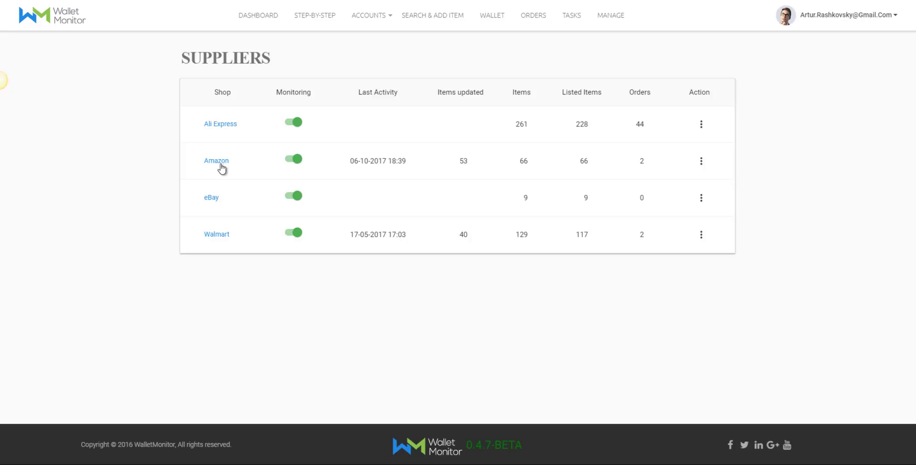
# - Step through the wizard to Search & Add Item, keeping Ali Express as the supplier
pyautogui.click(312, 21)
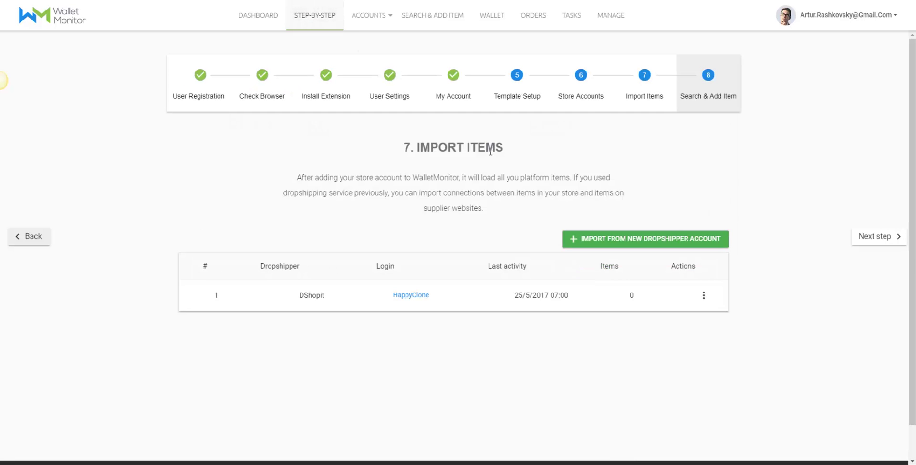
pyautogui.click(528, 93)
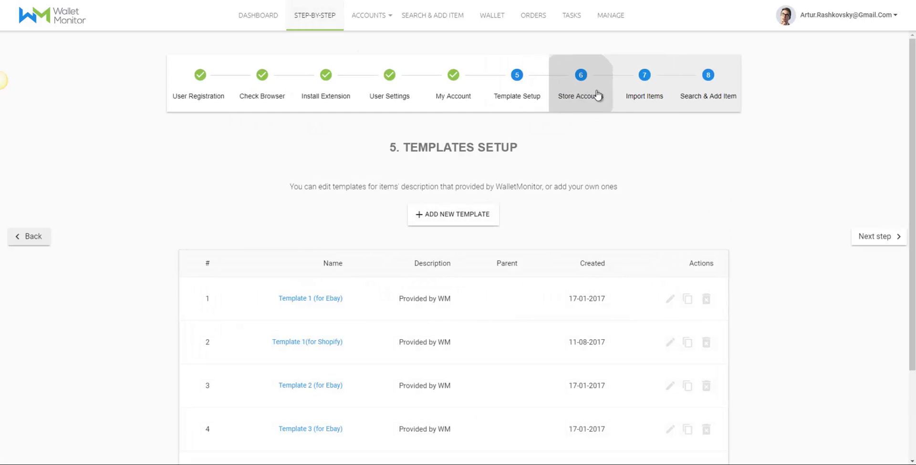
pyautogui.click(595, 96)
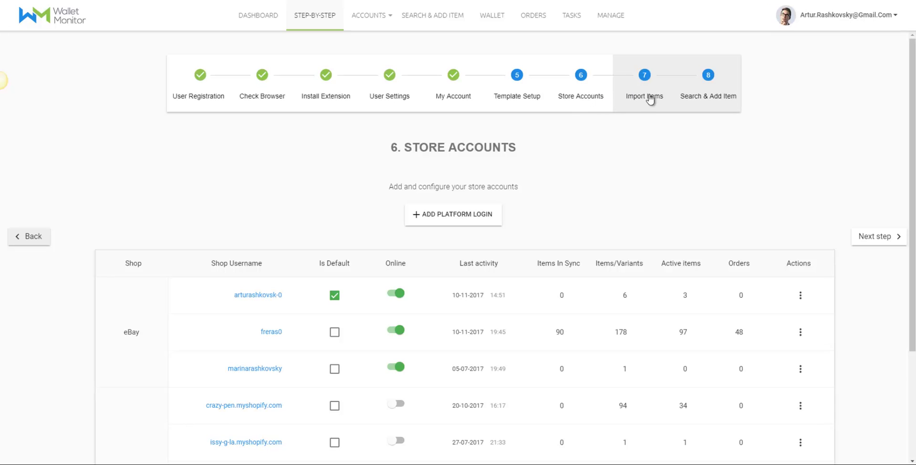
pyautogui.click(874, 238)
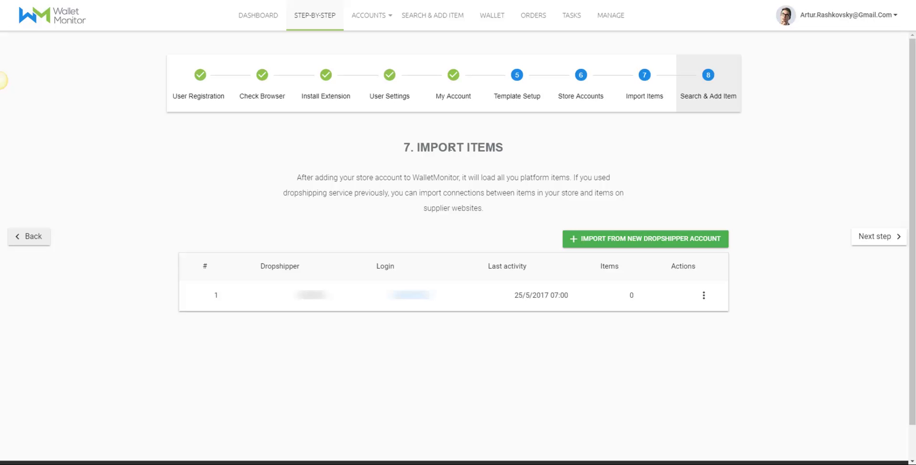
pyautogui.click(875, 241)
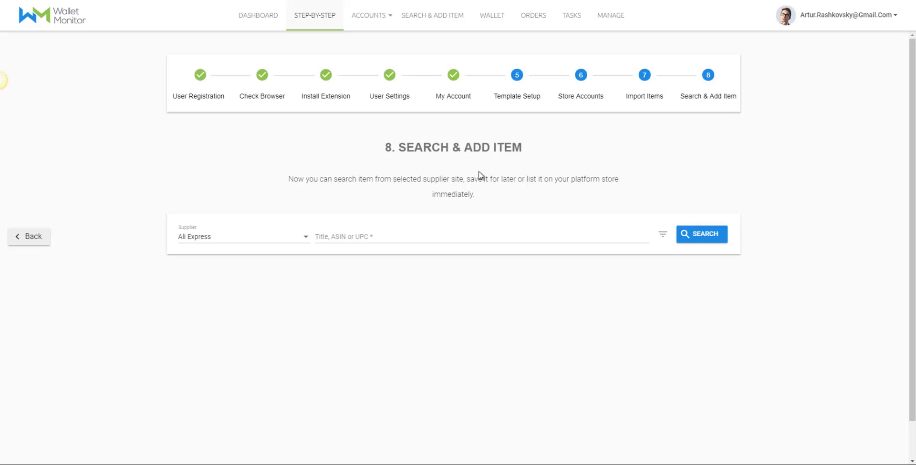
pyautogui.click(295, 239)
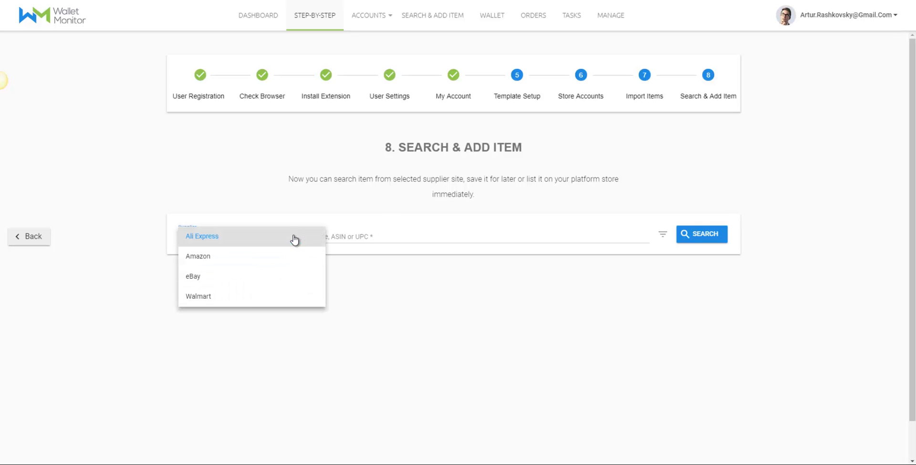
pyautogui.click(349, 235)
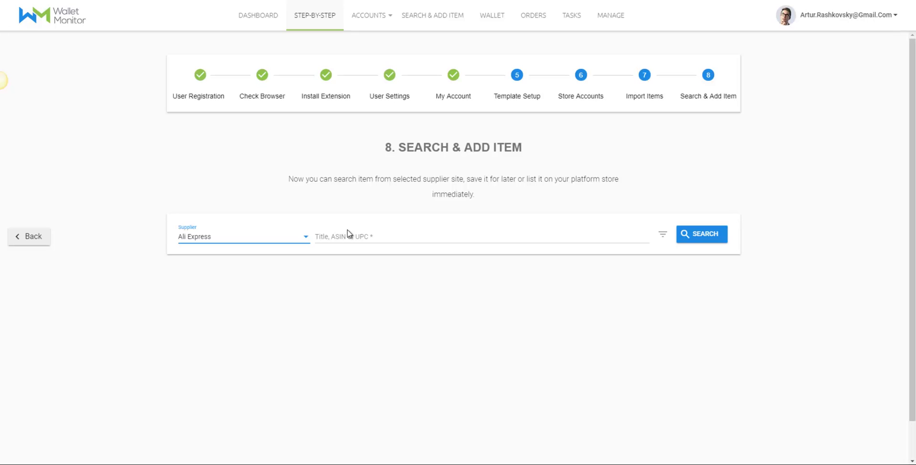